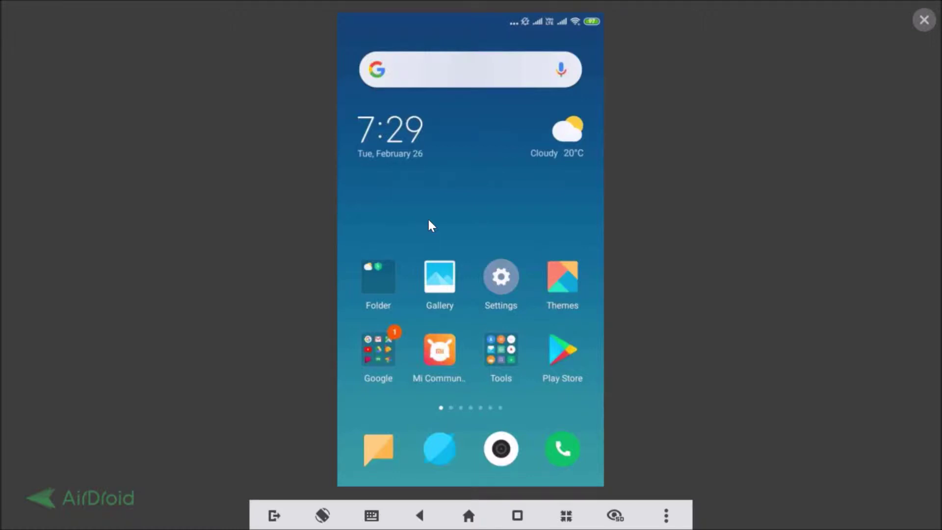
Launch Google Maps from the Google apps folder on the home screen.
click(375, 353)
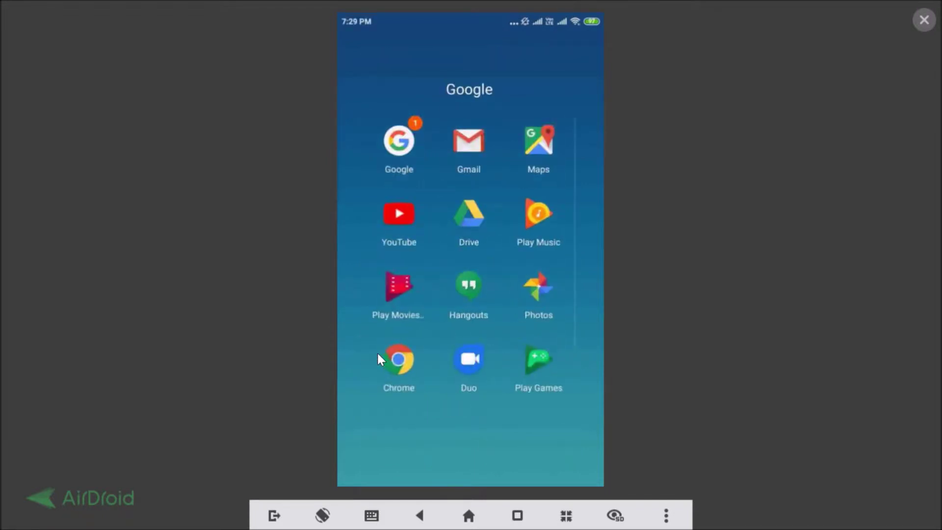
click(541, 147)
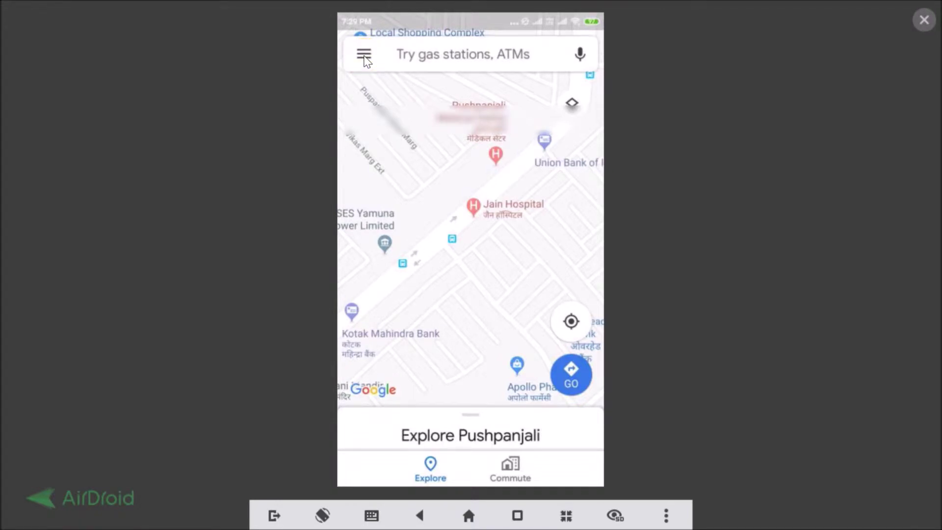
Go from the Maps main menu into Settings, then into Personal content.
click(363, 55)
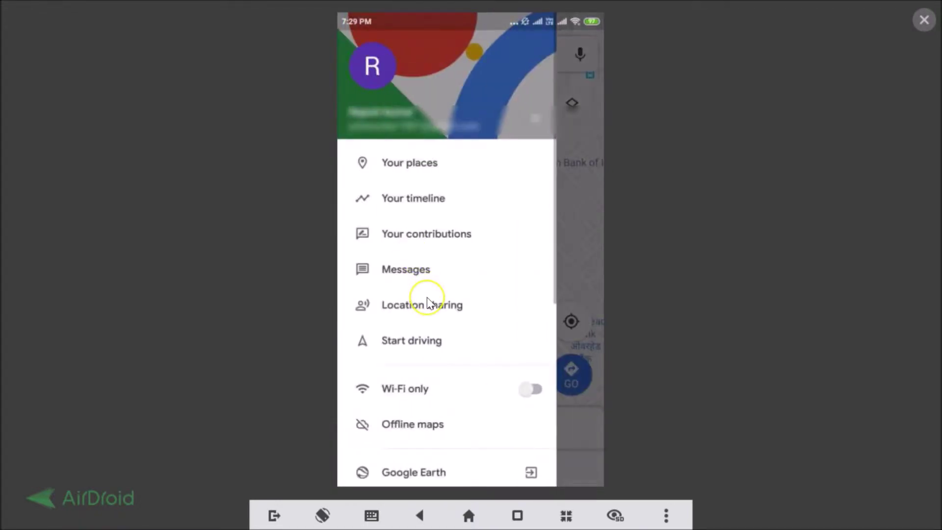
scroll(429, 302, down, 5)
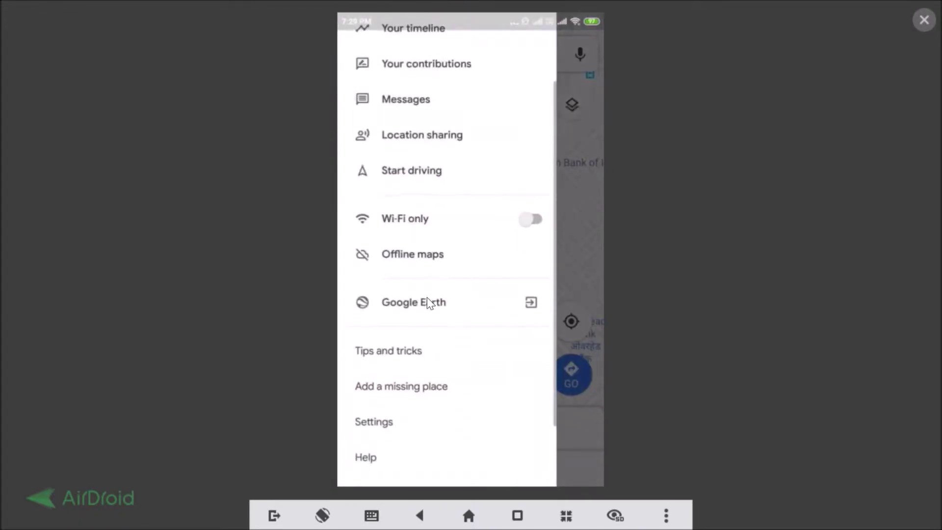
click(379, 359)
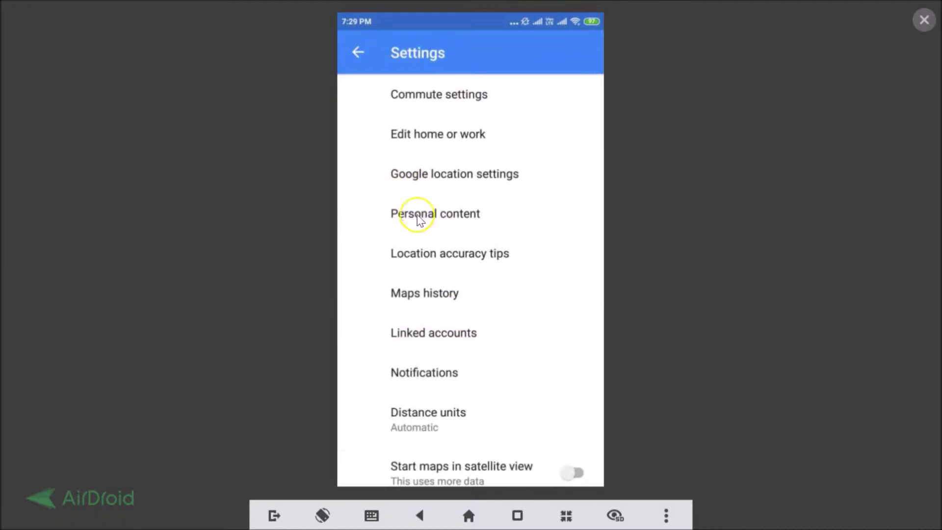
click(467, 218)
scroll(467, 219, down, 2)
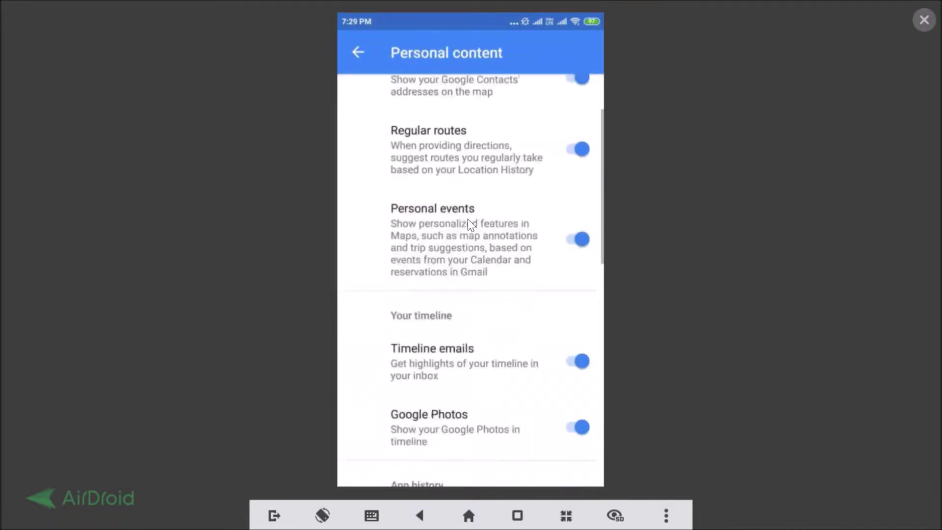
scroll(467, 219, down, 2)
scroll(467, 218, down, 2)
scroll(467, 219, down, 2)
scroll(467, 219, down, 3)
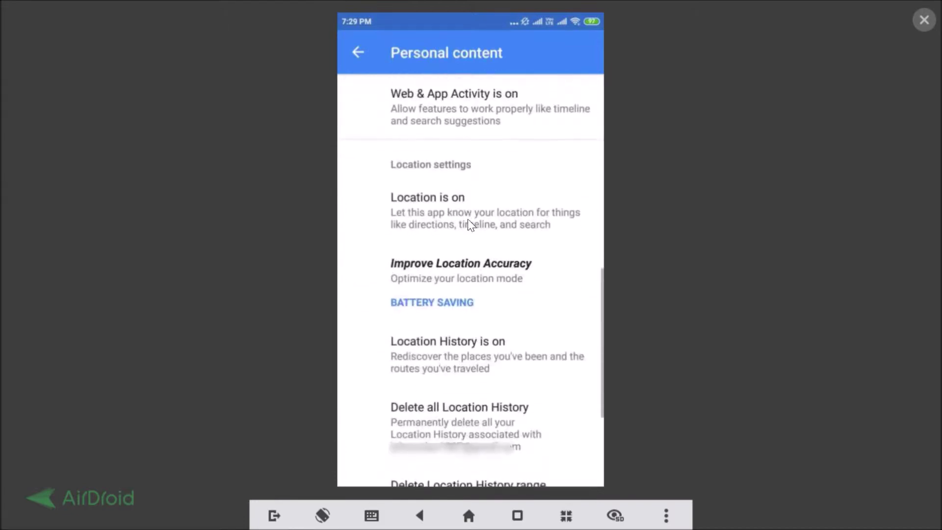
scroll(467, 218, down, 2)
scroll(467, 219, down, 2)
scroll(468, 218, down, 2)
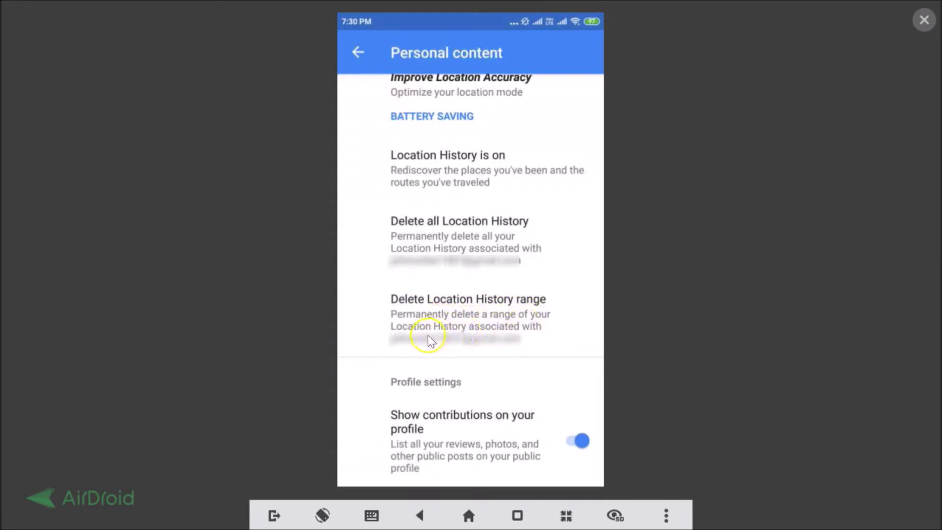
Begin deleting a date range of Location History from Personal content.
click(485, 316)
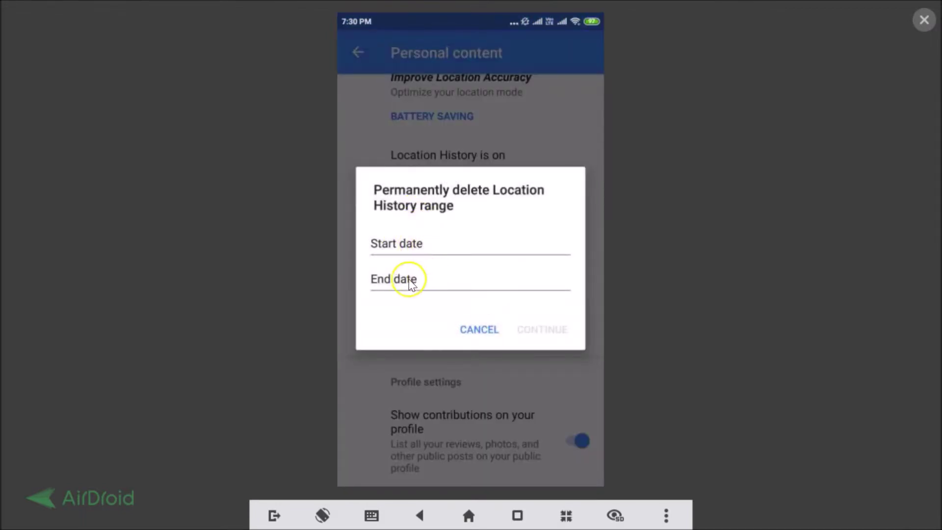
click(416, 248)
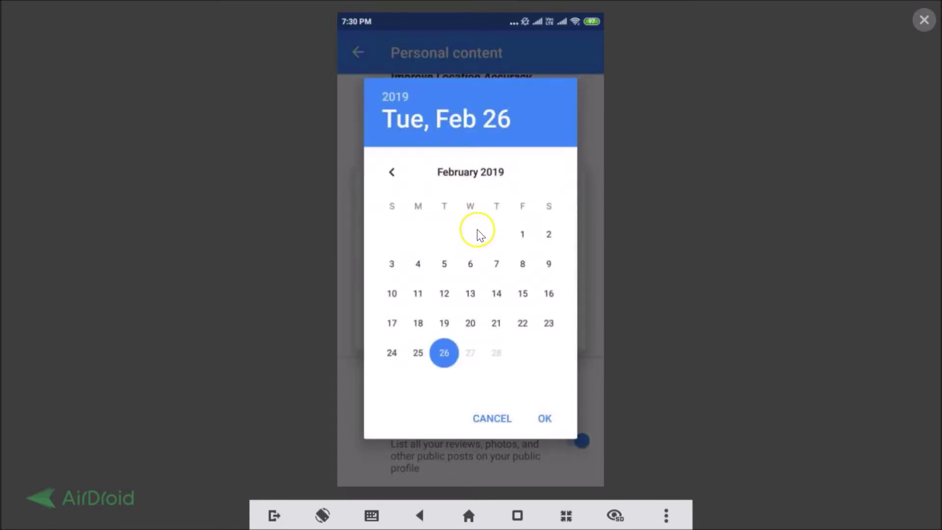
click(500, 417)
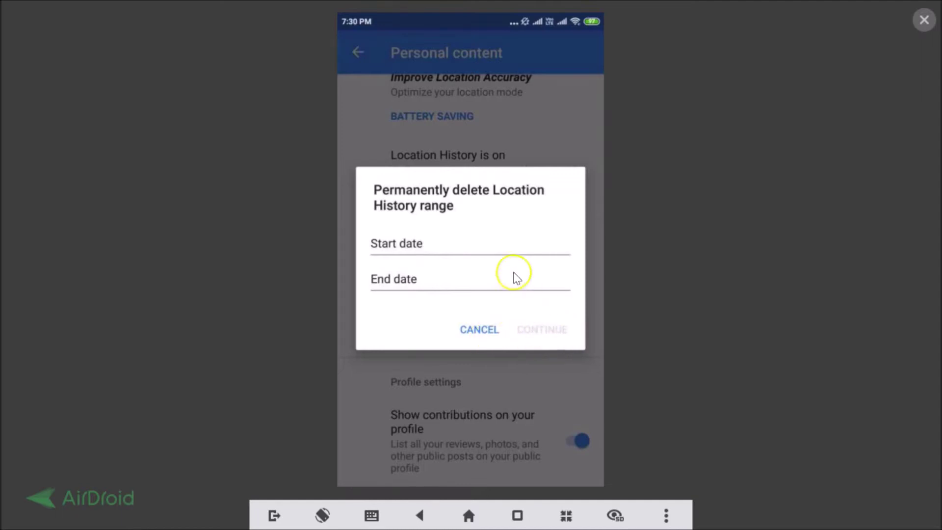
click(480, 329)
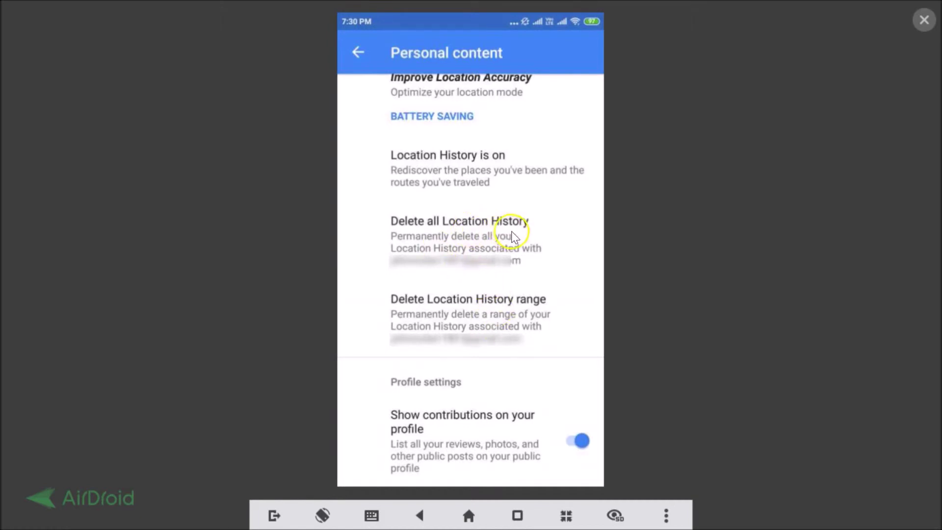
click(471, 236)
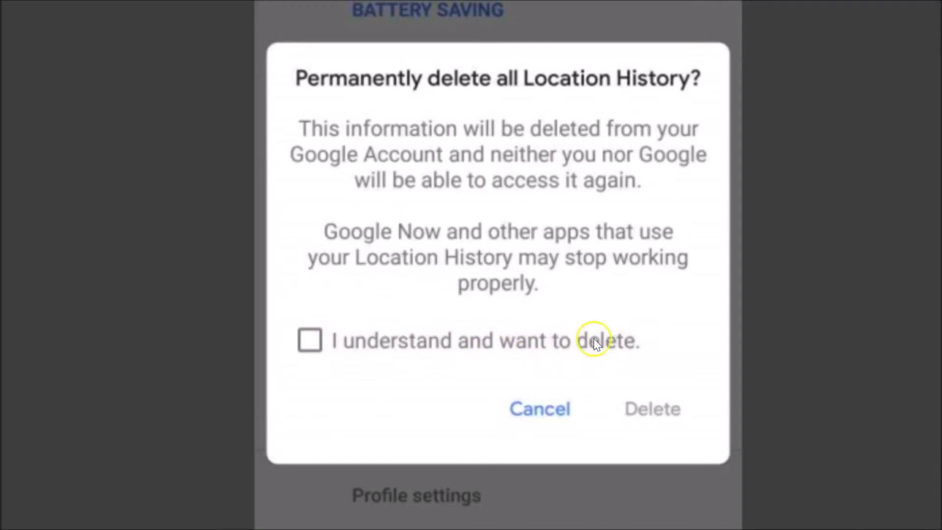
Tick the 'I understand and want to delete' acknowledgement in the delete-all confirmation.
click(309, 339)
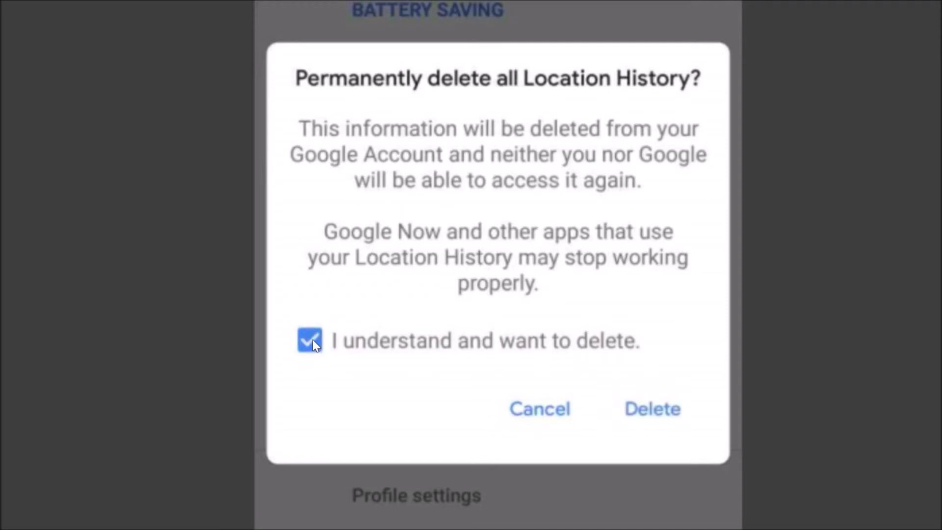
Confirm deleting all Location History and dismiss the 'Location History deleted' notice.
click(652, 409)
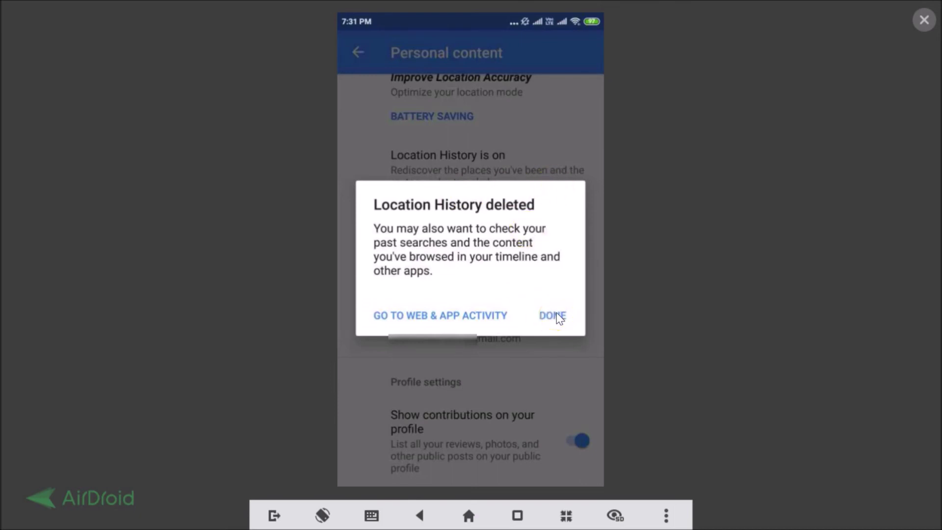
click(553, 315)
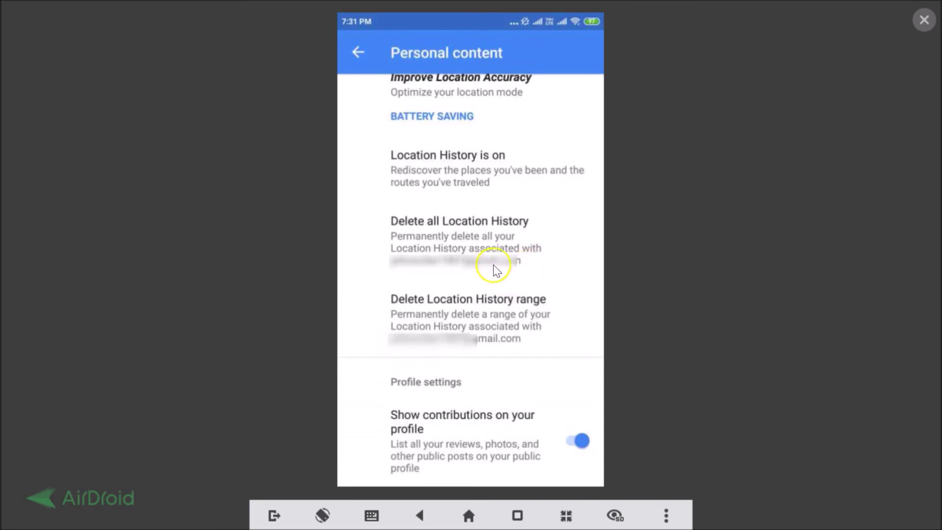